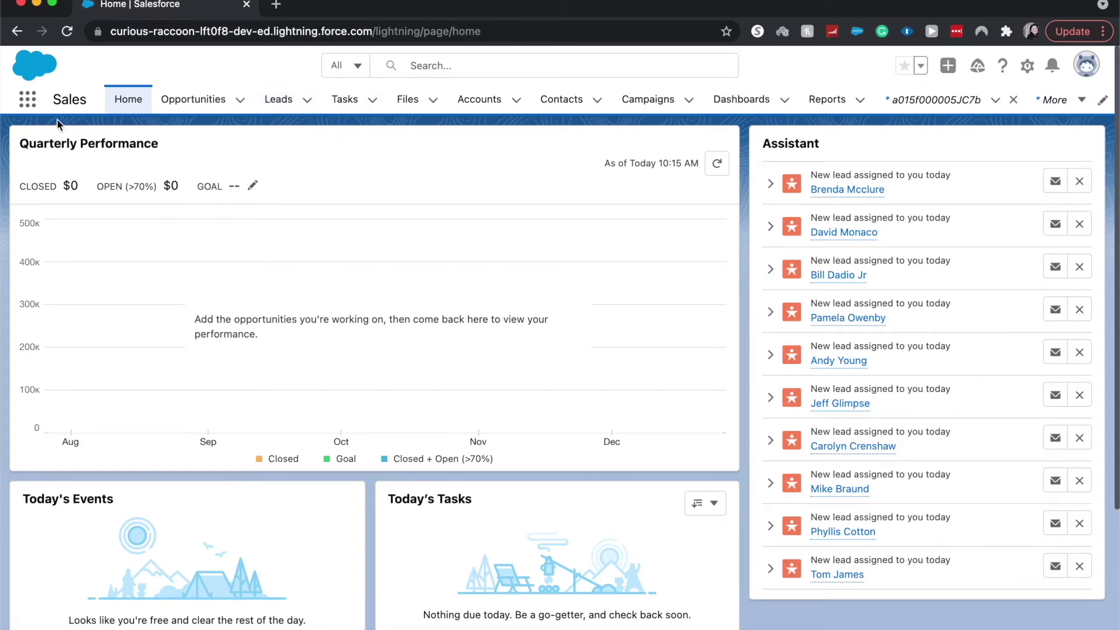
- Open the Campaigns list filtered to All Active Campaigns, then start a new campaign record
{"action": "left_click", "coordinate": [27, 99]}
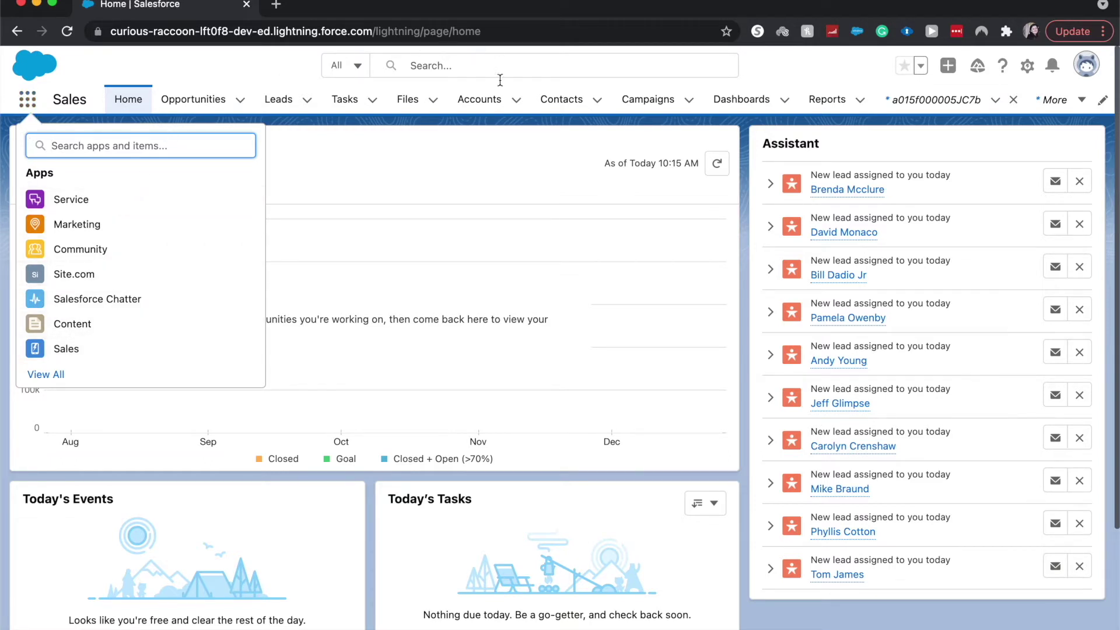
{"action": "left_click", "coordinate": [462, 160]}
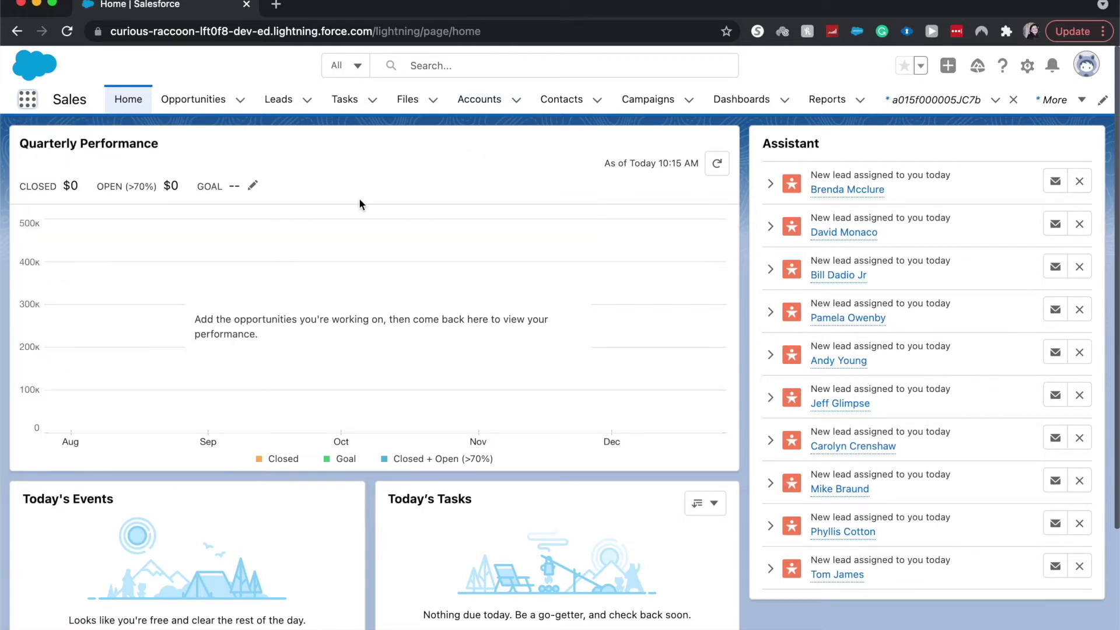
{"action": "left_click", "coordinate": [614, 106]}
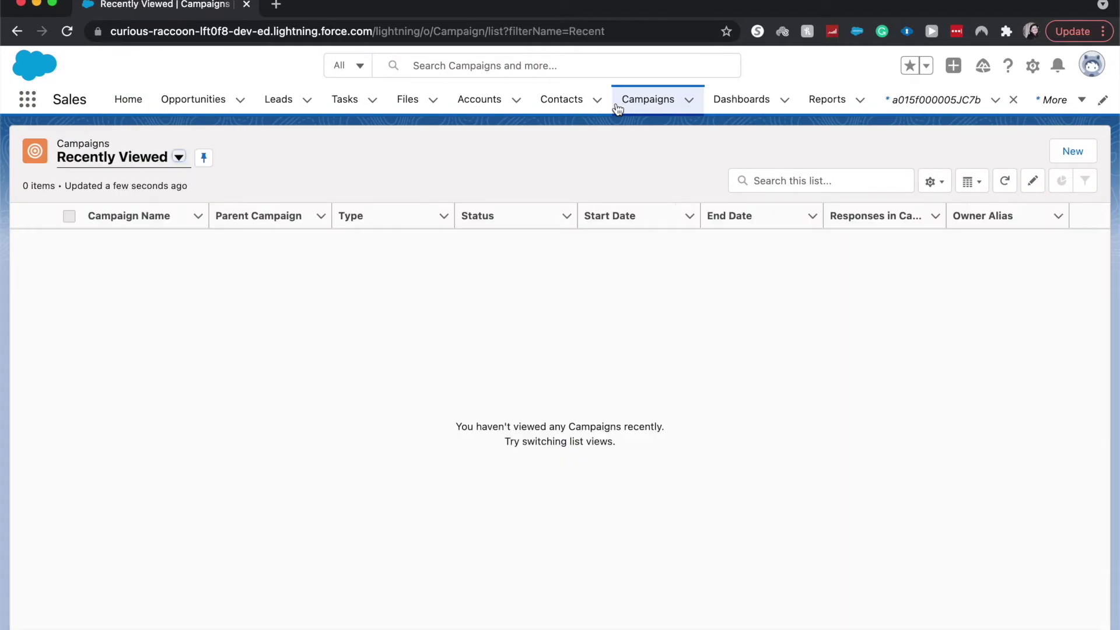
{"action": "left_click", "coordinate": [170, 158]}
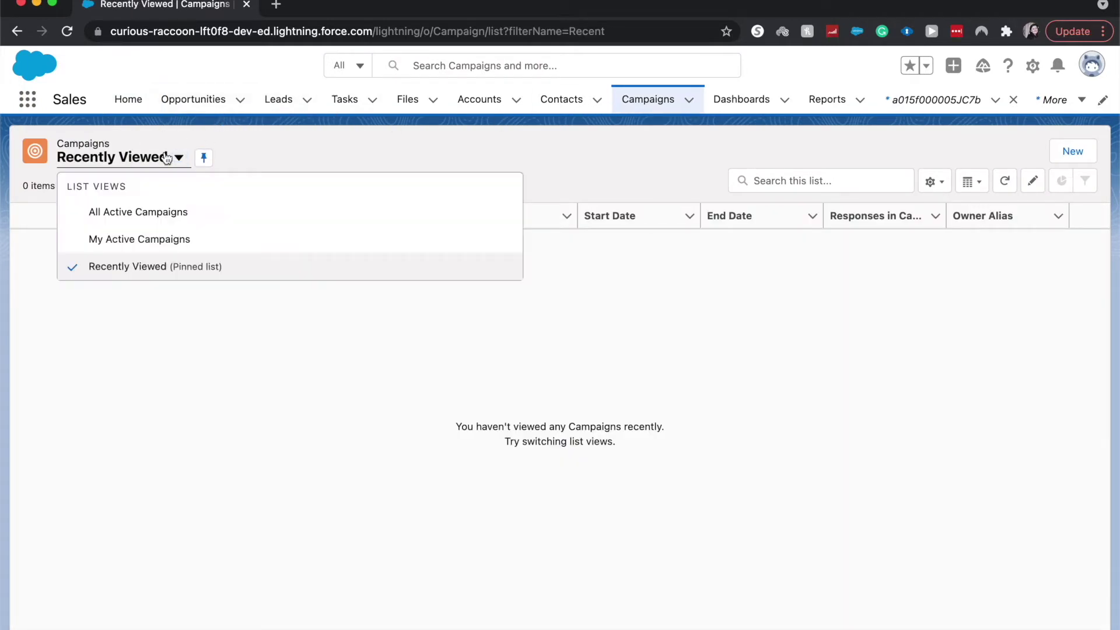
{"action": "left_click", "coordinate": [117, 218]}
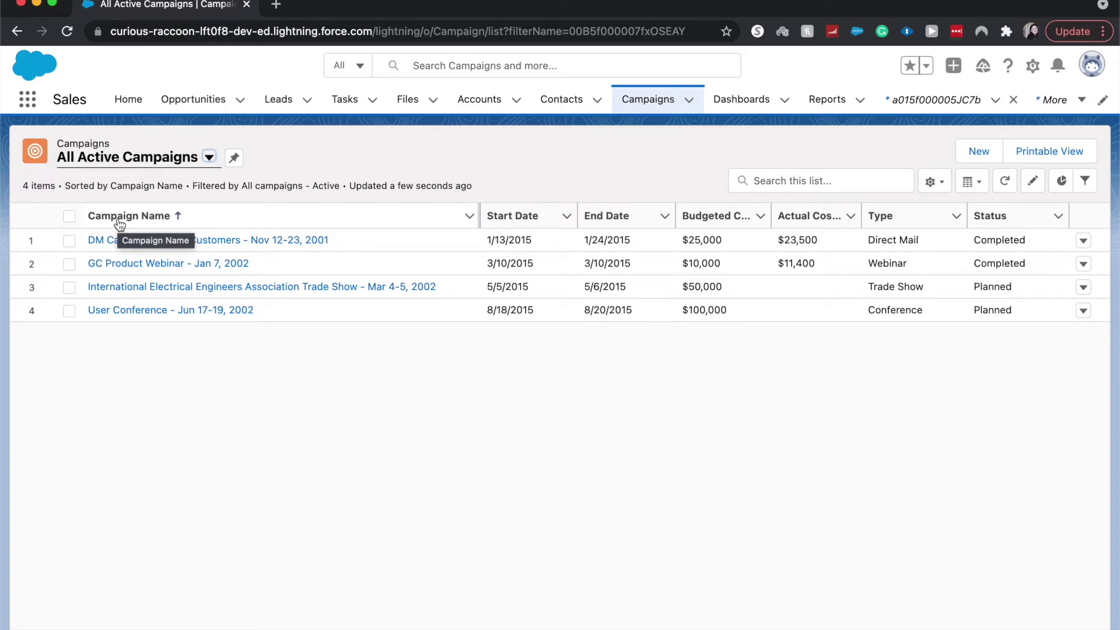
{"action": "left_click", "coordinate": [978, 152]}
- Name the campaign 'Google Ads', set Type to Banner Ads and keep Status Planned
{"action": "scroll", "coordinate": [565, 211], "scroll_direction": "down", "scroll_amount": 2}
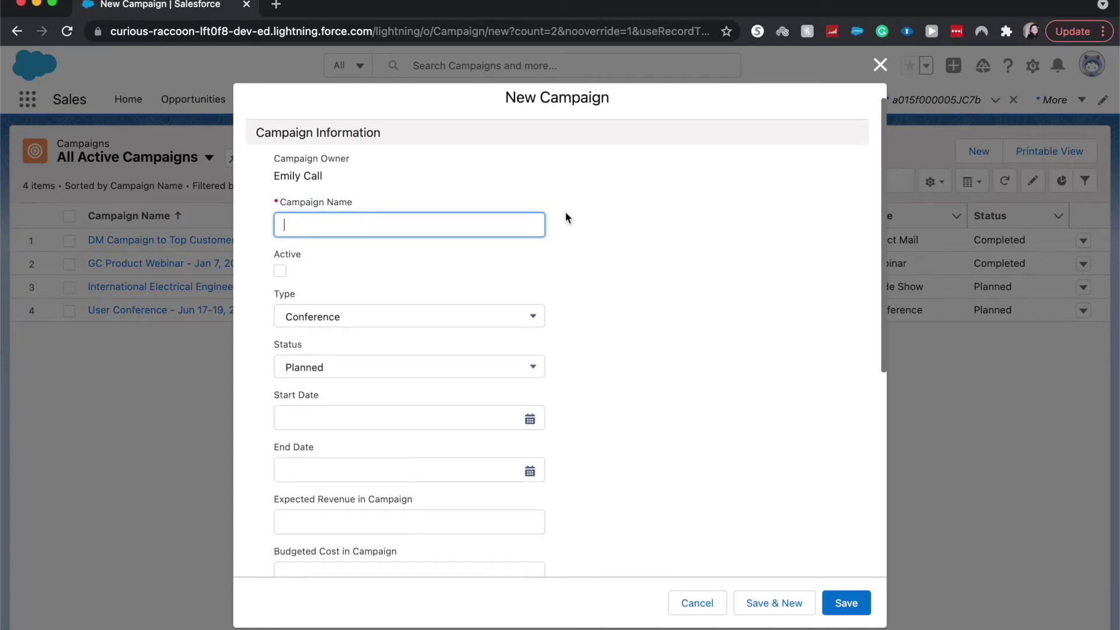
{"action": "type", "text": "Google Ads"}
{"action": "left_click", "coordinate": [498, 316]}
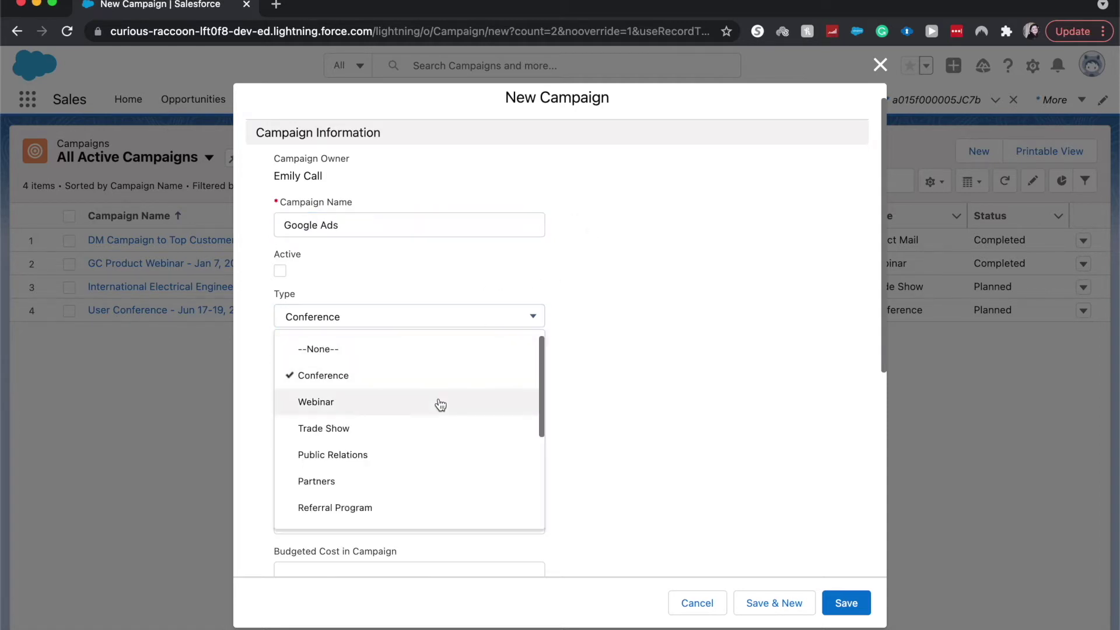
{"action": "scroll", "coordinate": [438, 403], "scroll_direction": "down", "scroll_amount": 3}
{"action": "scroll", "coordinate": [438, 402], "scroll_direction": "down", "scroll_amount": 2}
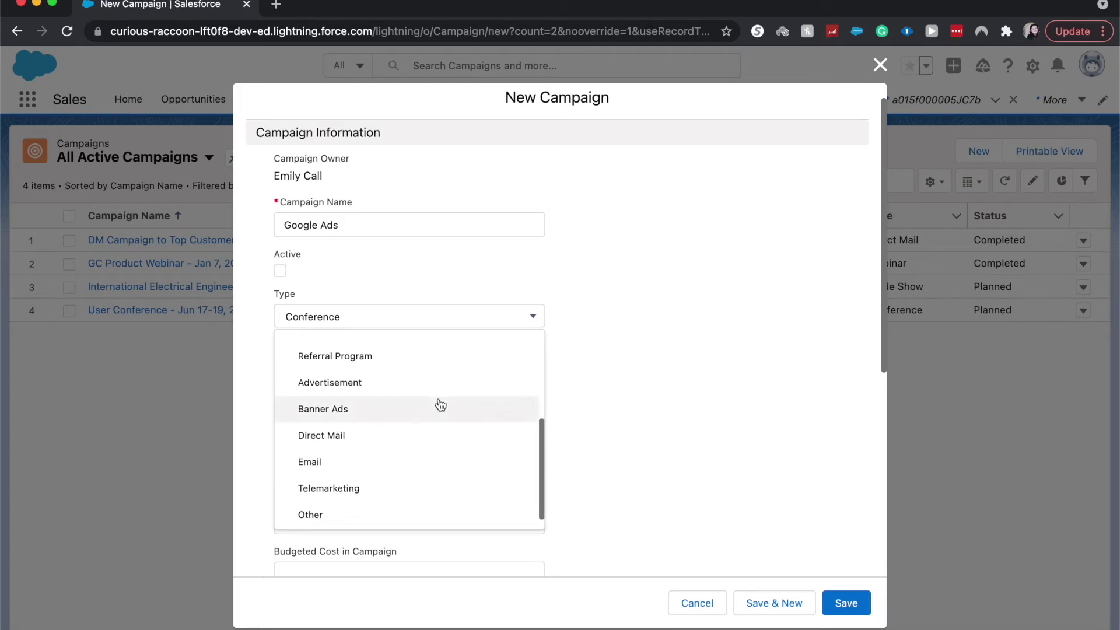
{"action": "left_click", "coordinate": [428, 406]}
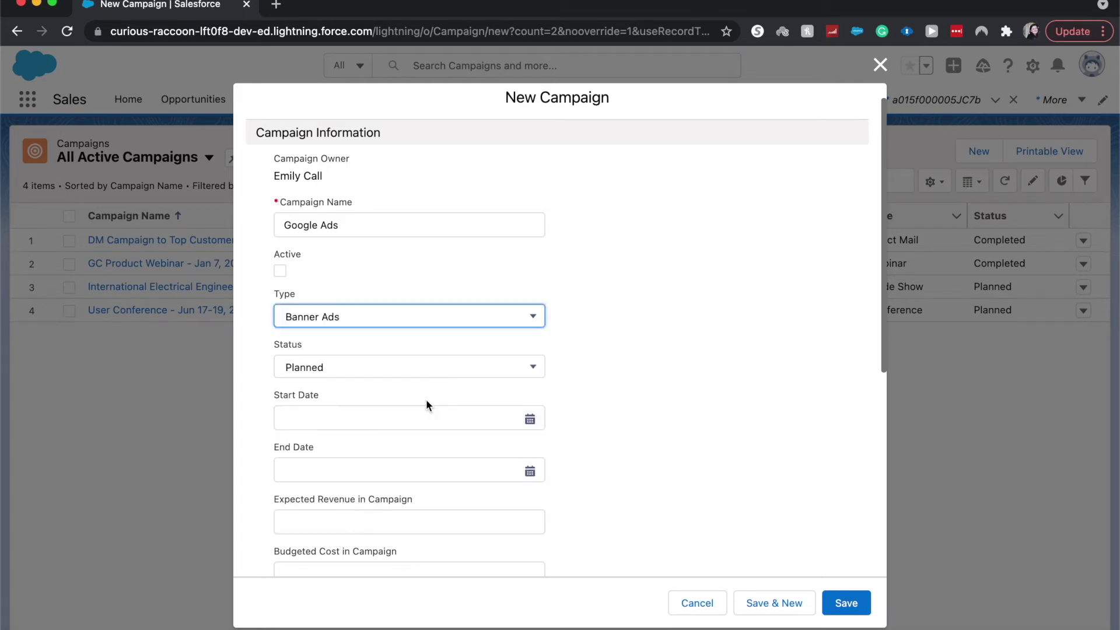
{"action": "left_click", "coordinate": [401, 370]}
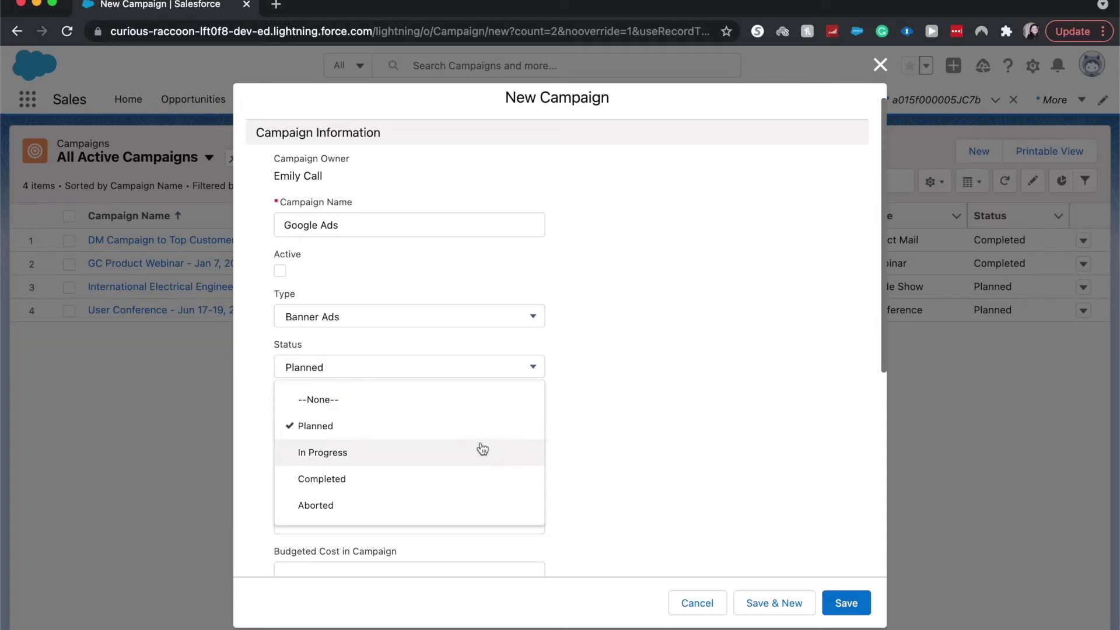
{"action": "left_click", "coordinate": [494, 424]}
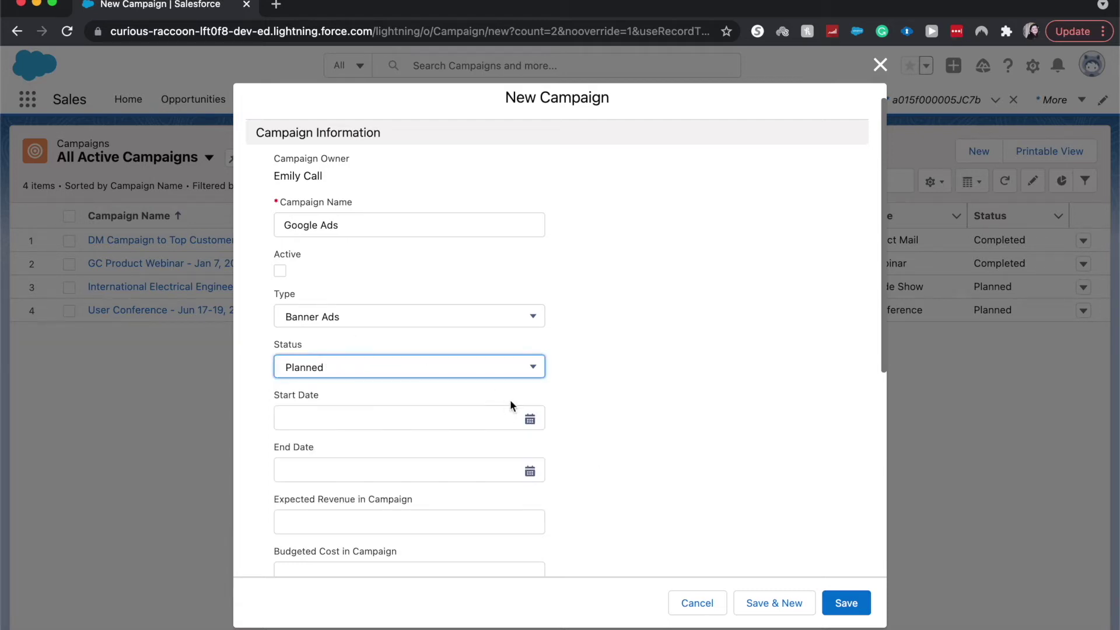
{"action": "left_click", "coordinate": [489, 382]}
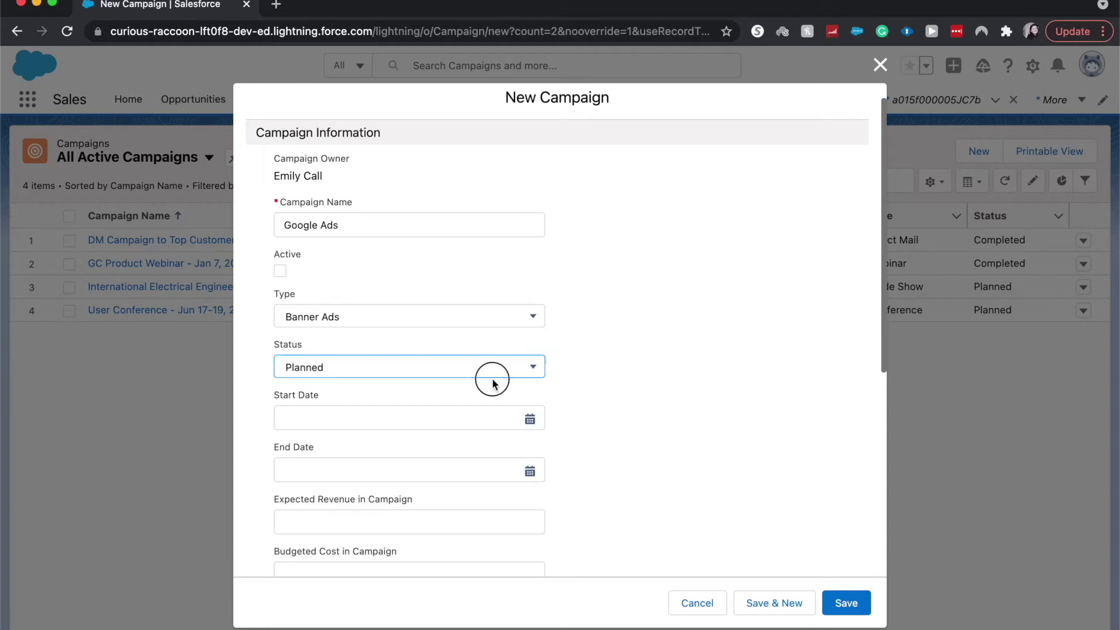
- Set the Start Date to 10/1/2021 and the End Date to 10/31/2021
{"action": "left_click", "coordinate": [530, 421]}
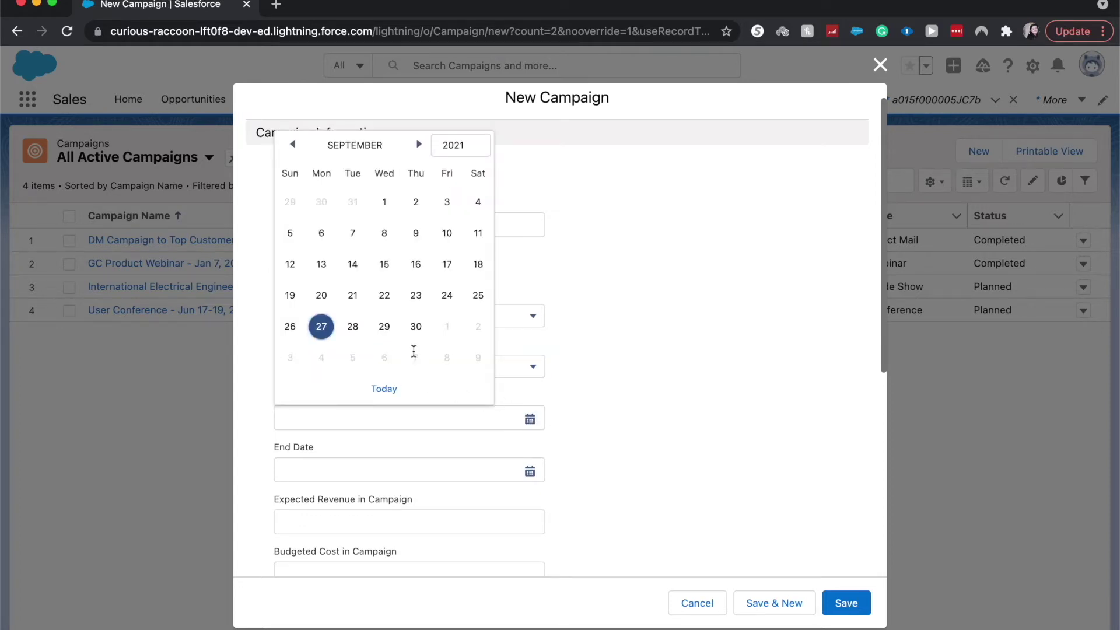
{"action": "left_click", "coordinate": [418, 144]}
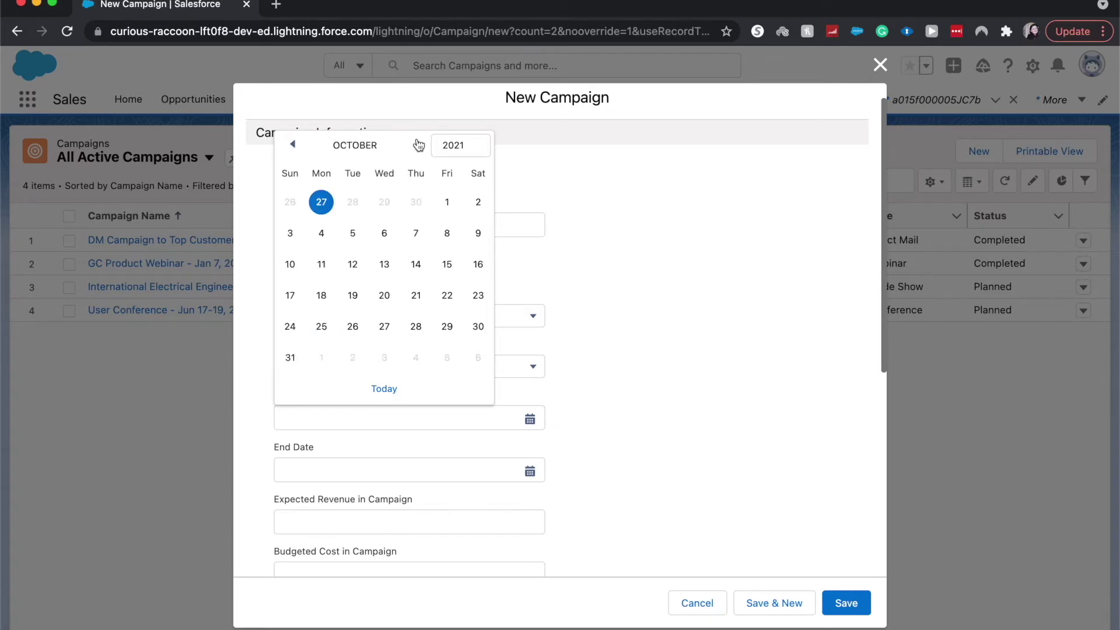
{"action": "left_click", "coordinate": [447, 201]}
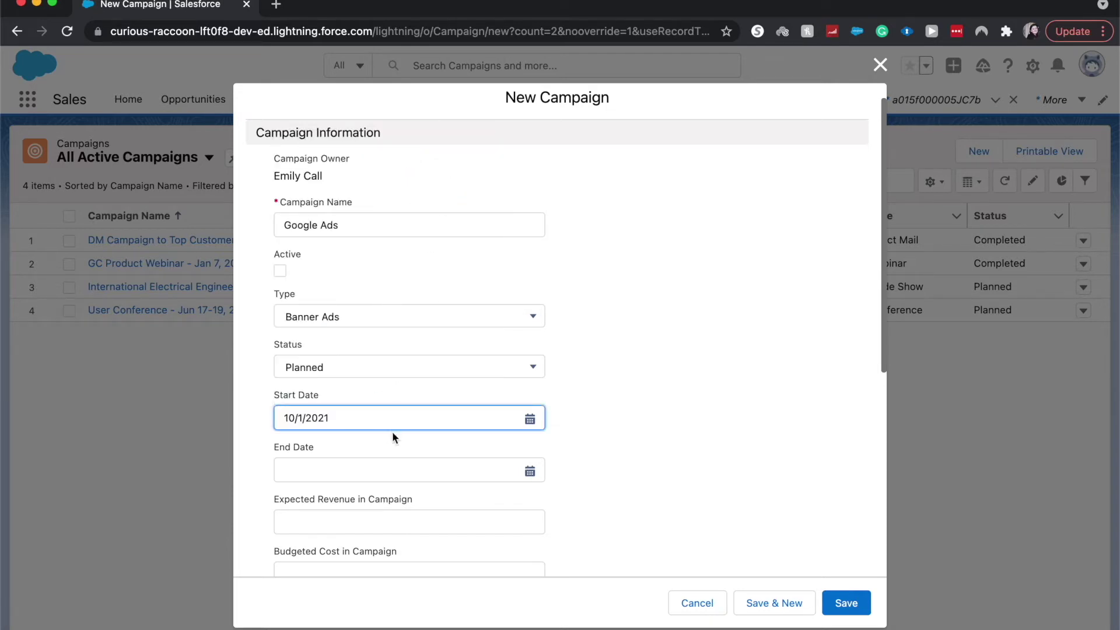
{"action": "left_click", "coordinate": [385, 461]}
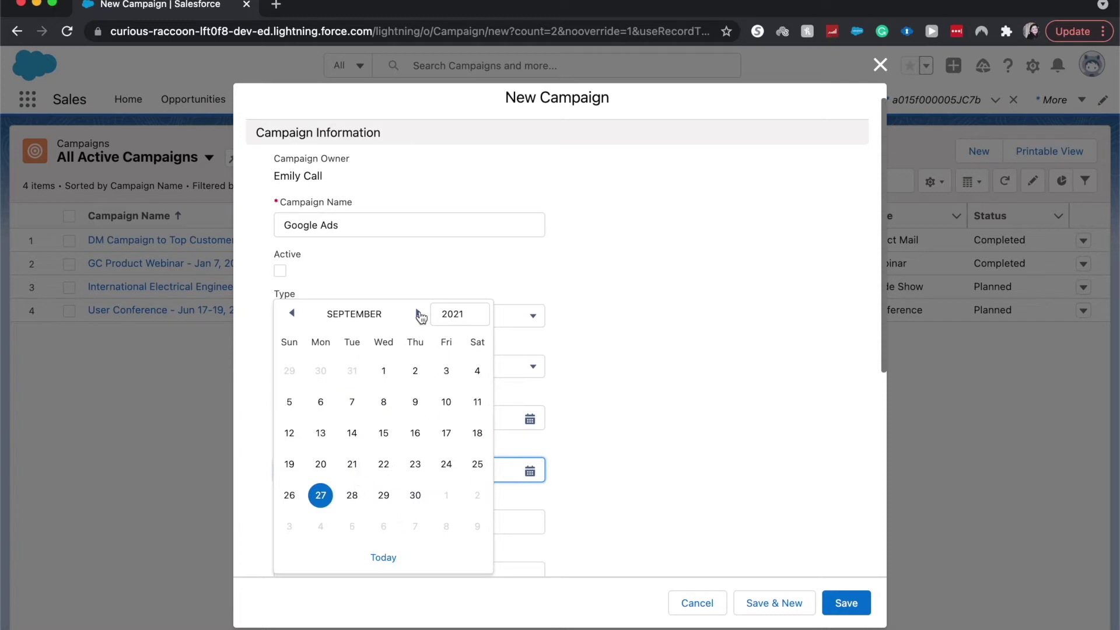
{"action": "left_click", "coordinate": [420, 315]}
{"action": "left_click", "coordinate": [290, 526]}
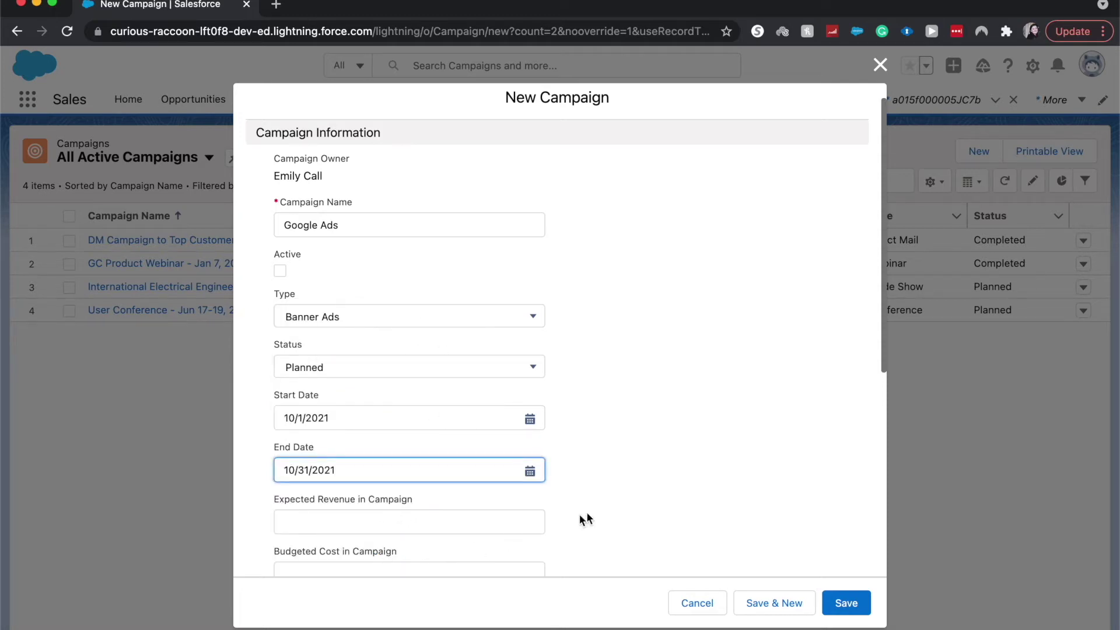
- Enter Expected Revenue 10000 and Budgeted Cost 2,000 on the campaign form
{"action": "scroll", "coordinate": [604, 505], "scroll_direction": "down", "scroll_amount": 3}
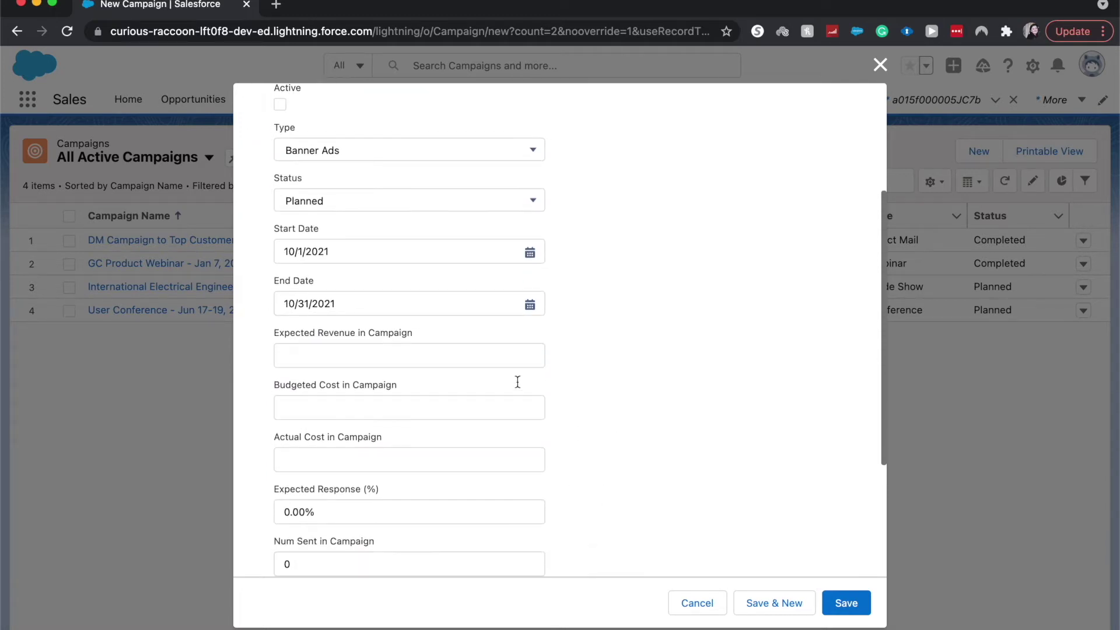
{"action": "left_click", "coordinate": [522, 350]}
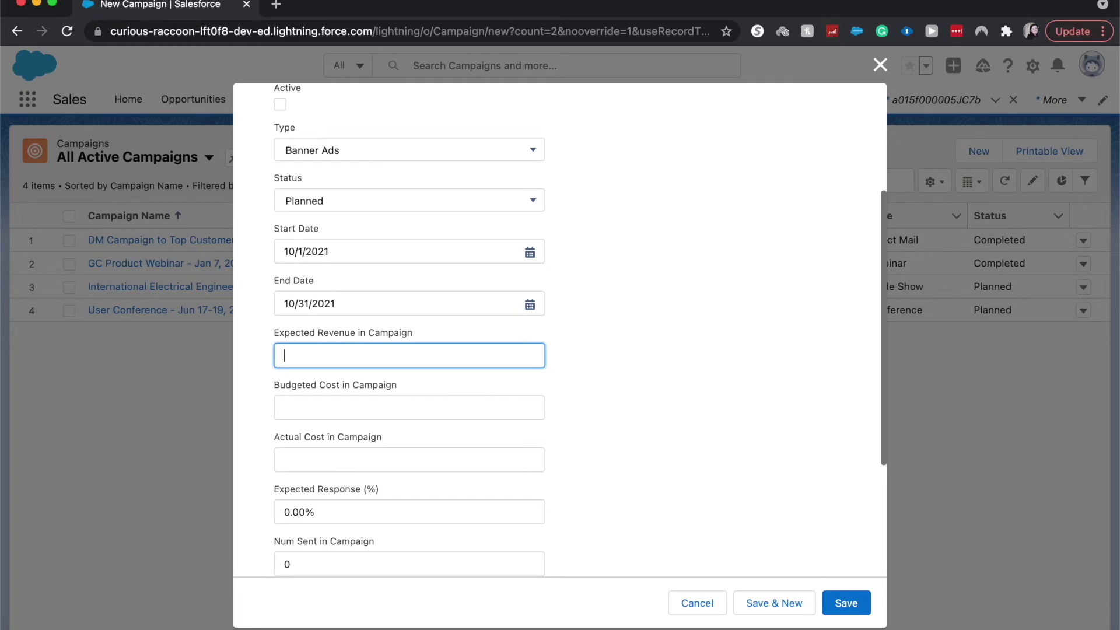
{"action": "type", "text": "10000"}
{"action": "left_click", "coordinate": [515, 410]}
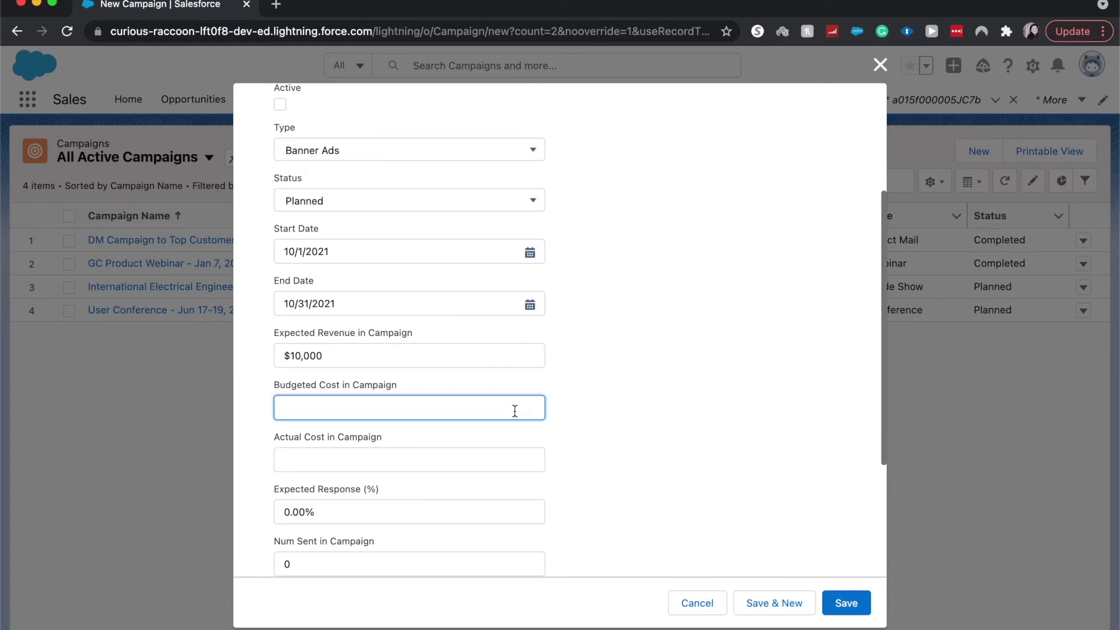
{"action": "type", "text": "2,"}
{"action": "type", "text": "000"}
{"action": "left_click", "coordinate": [632, 450]}
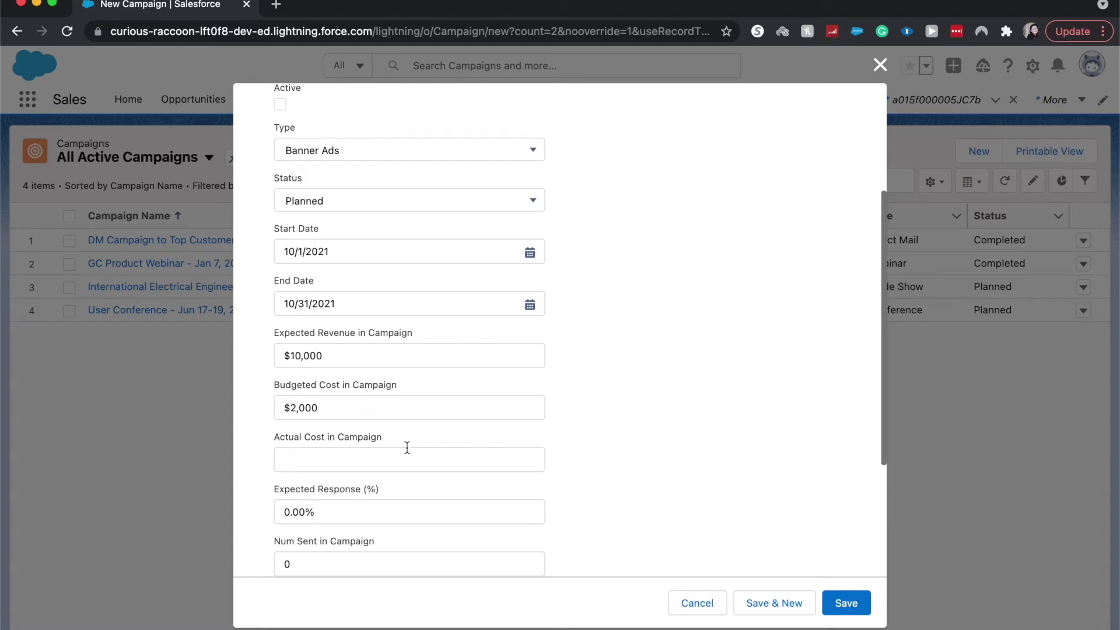
- Replace the Expected Response value 0.00 with 5%
{"action": "scroll", "coordinate": [395, 444], "scroll_direction": "down", "scroll_amount": 2}
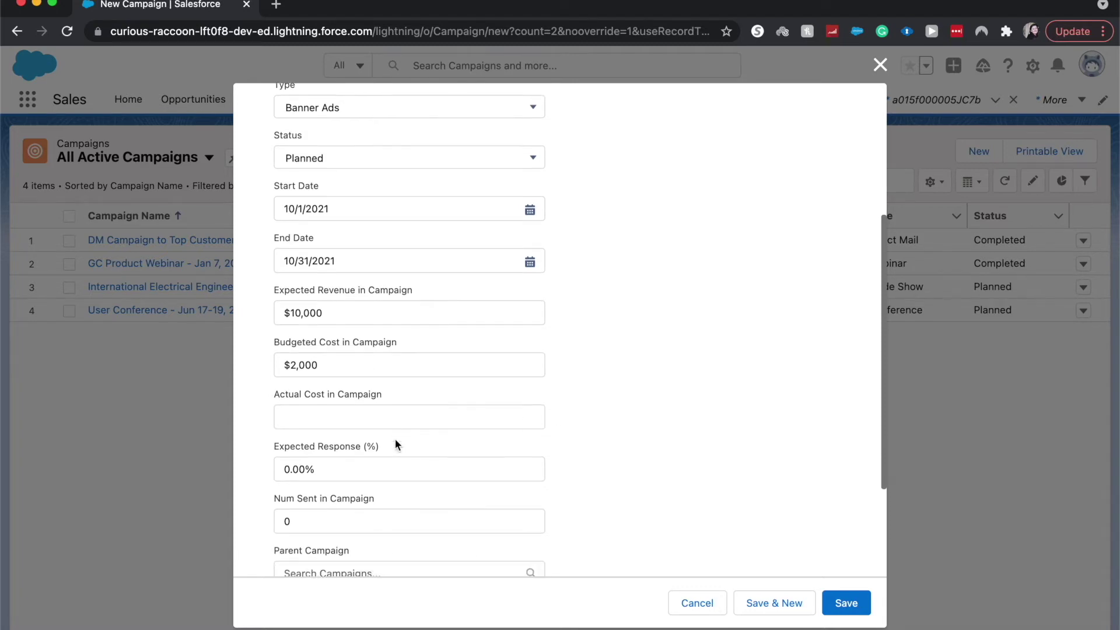
{"action": "left_click", "coordinate": [388, 454]}
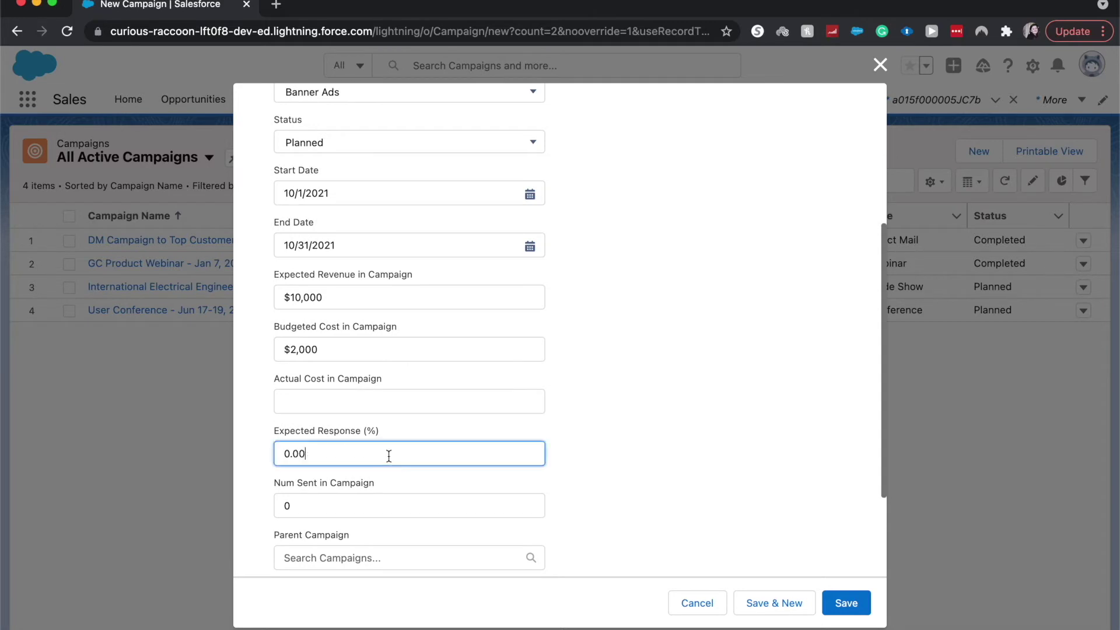
{"action": "key", "text": "BackSpace"}
{"action": "key", "text": "BackSpace"}
{"action": "key", "text": "BackSpace"}
{"action": "key", "text": "BackSpace"}
{"action": "type", "text": "5"}
{"action": "left_click", "coordinate": [434, 481]}
{"action": "scroll", "coordinate": [434, 481], "scroll_direction": "down", "scroll_amount": 3}
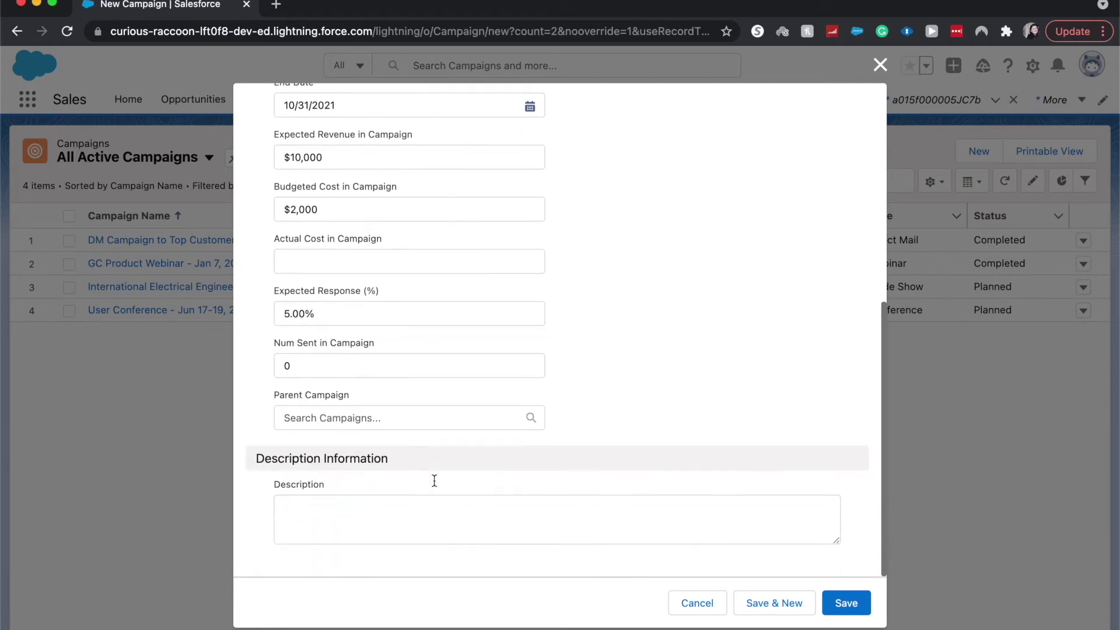
{"action": "left_click", "coordinate": [490, 505]}
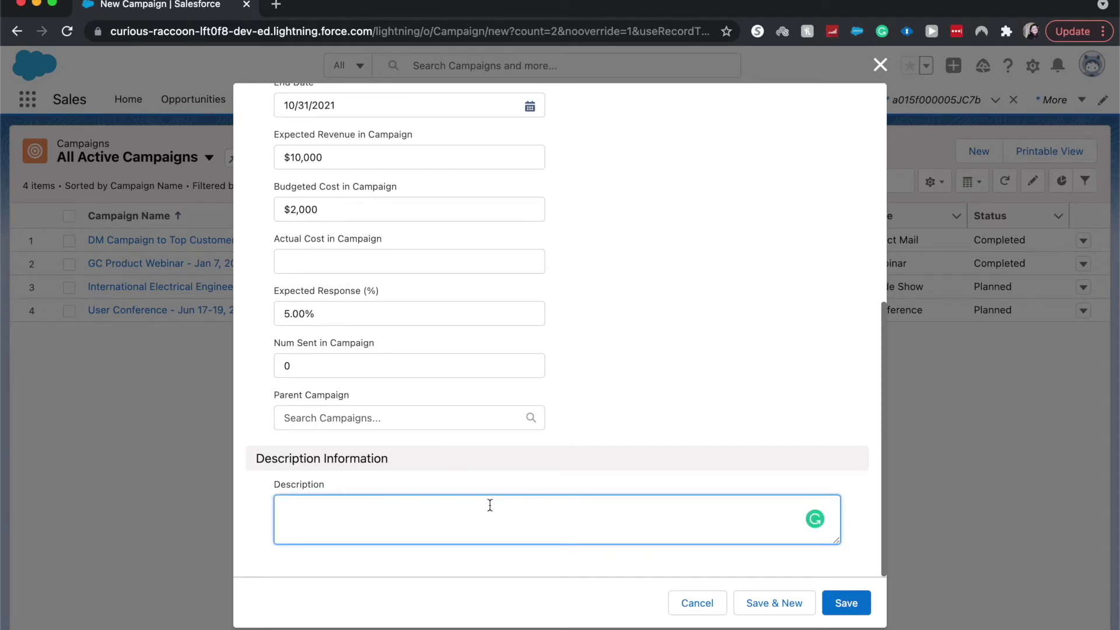
- Enter the description 'Google Banner Ads for extra budget at end of year', save, and view the record's details
{"action": "type", "text": "Google Banner Ads for "}
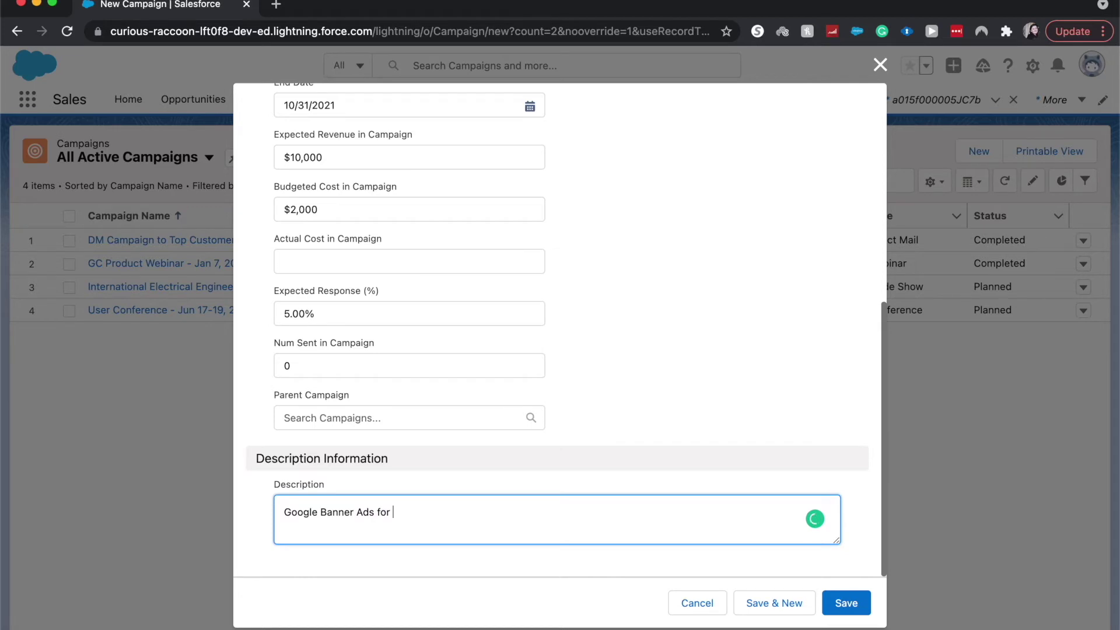
{"action": "type", "text": "extra budget at end of year"}
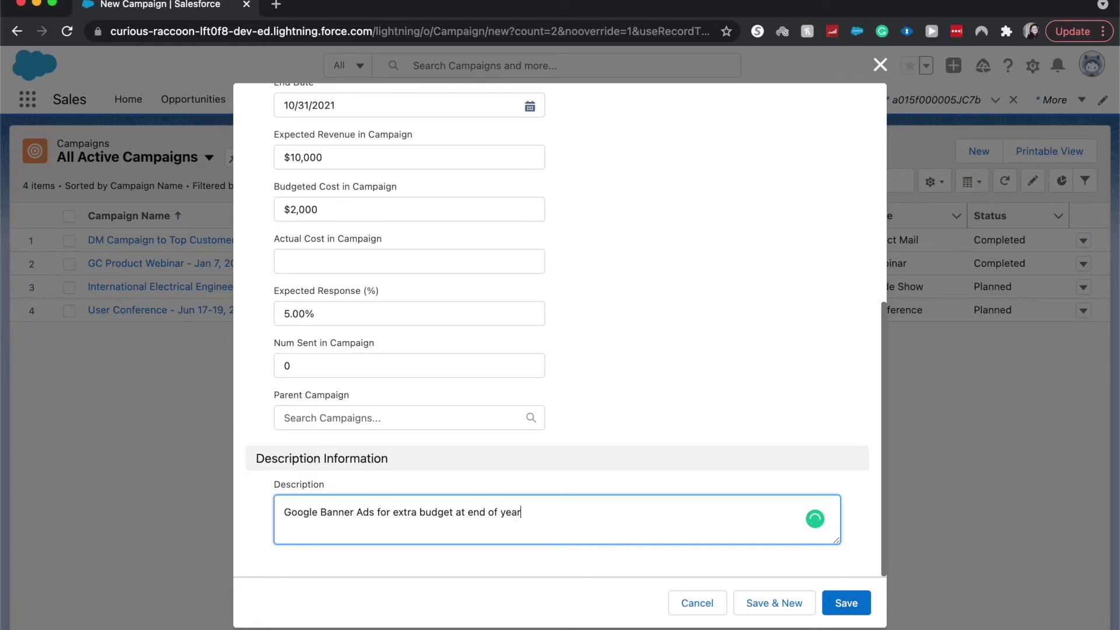
{"action": "left_click", "coordinate": [835, 611]}
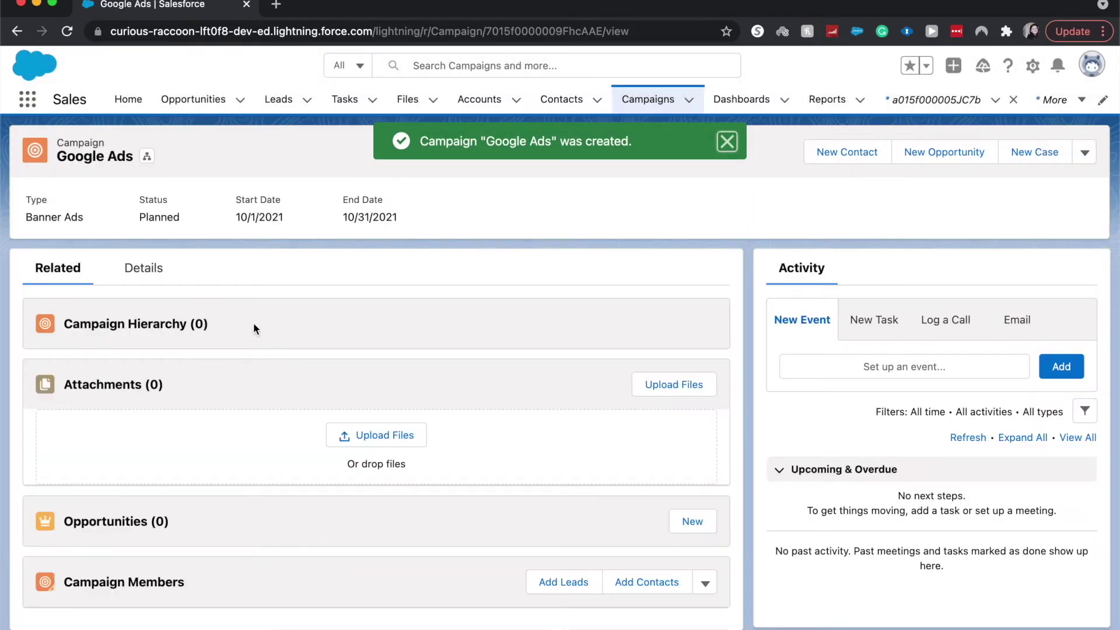
{"action": "left_click", "coordinate": [154, 269]}
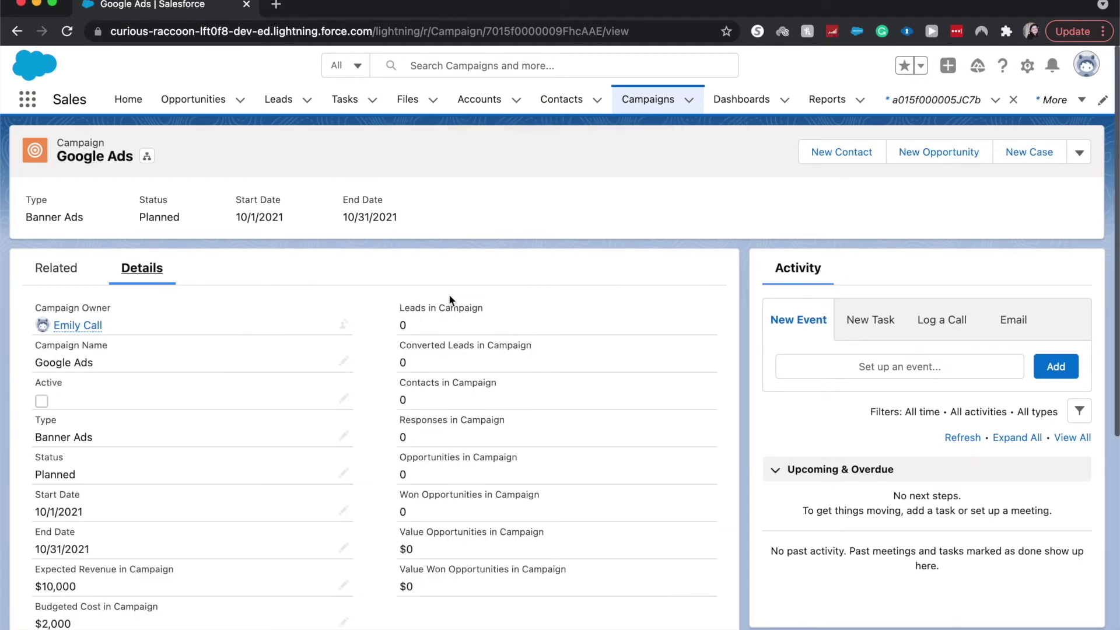
{"action": "scroll", "coordinate": [449, 294], "scroll_direction": "down", "scroll_amount": 2}
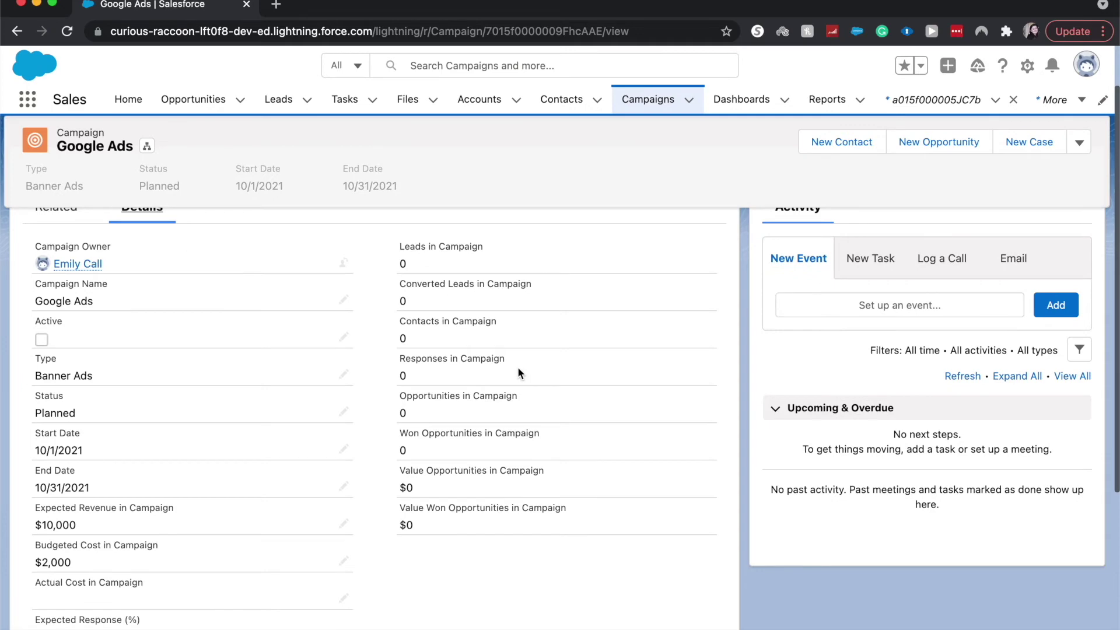
{"action": "scroll", "coordinate": [128, 598], "scroll_direction": "down", "scroll_amount": 3}
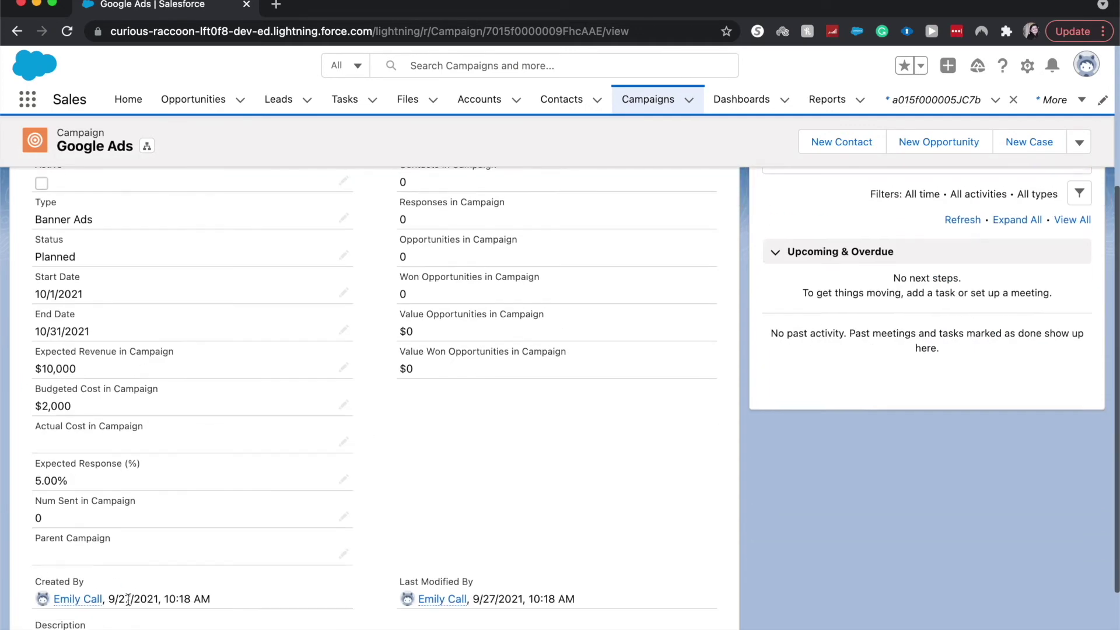
{"action": "scroll", "coordinate": [127, 599], "scroll_direction": "down", "scroll_amount": 2}
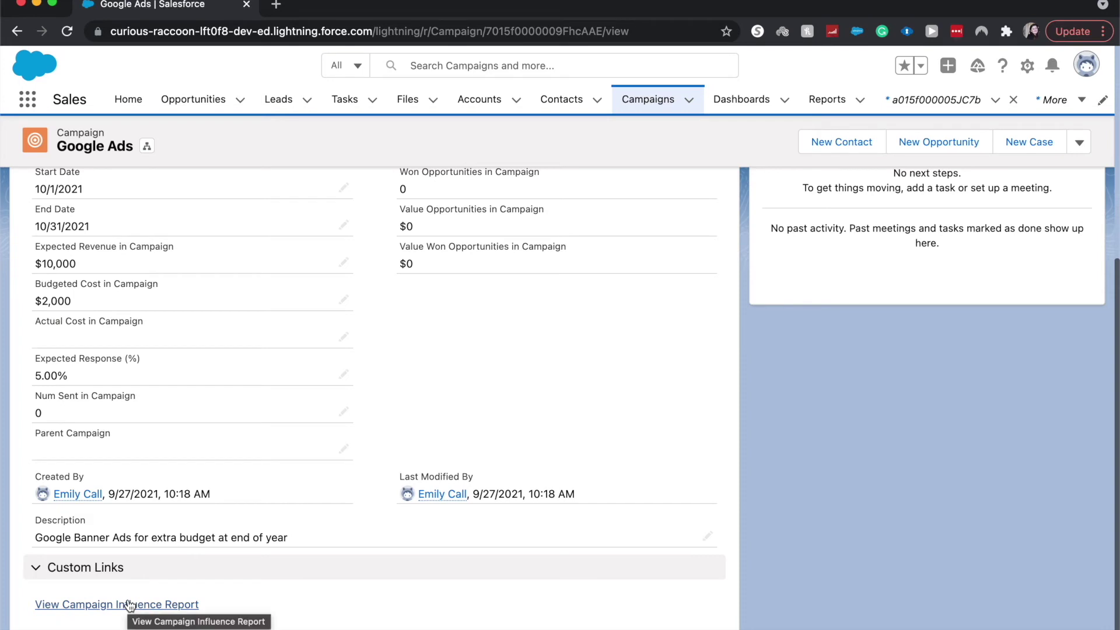
{"action": "scroll", "coordinate": [127, 599], "scroll_direction": "up", "scroll_amount": 3}
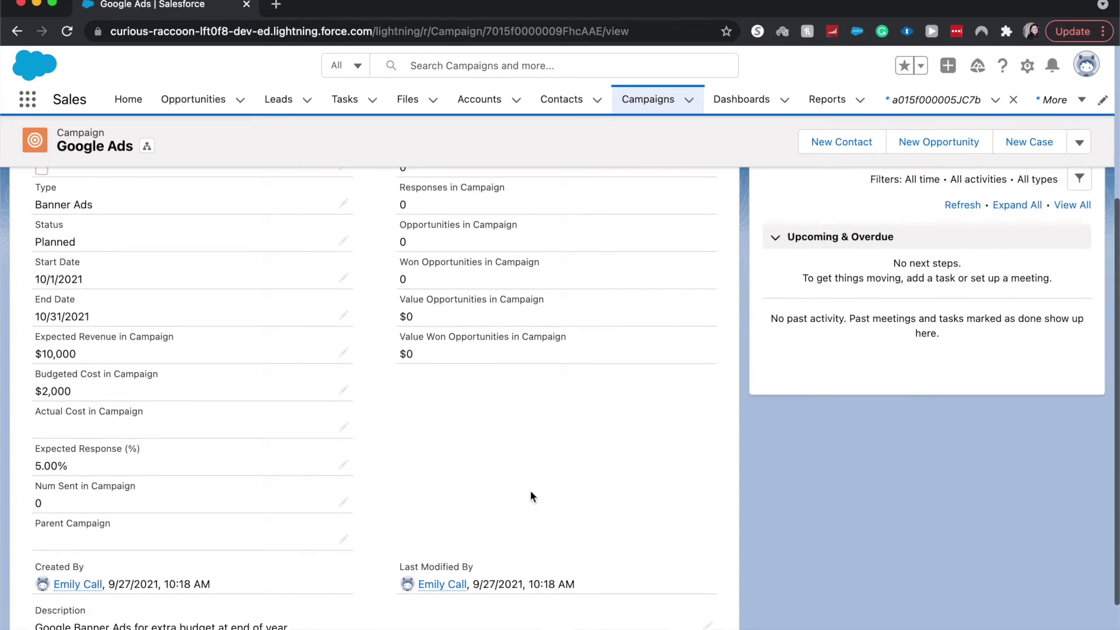
{"action": "scroll", "coordinate": [525, 478], "scroll_direction": "up", "scroll_amount": 5}
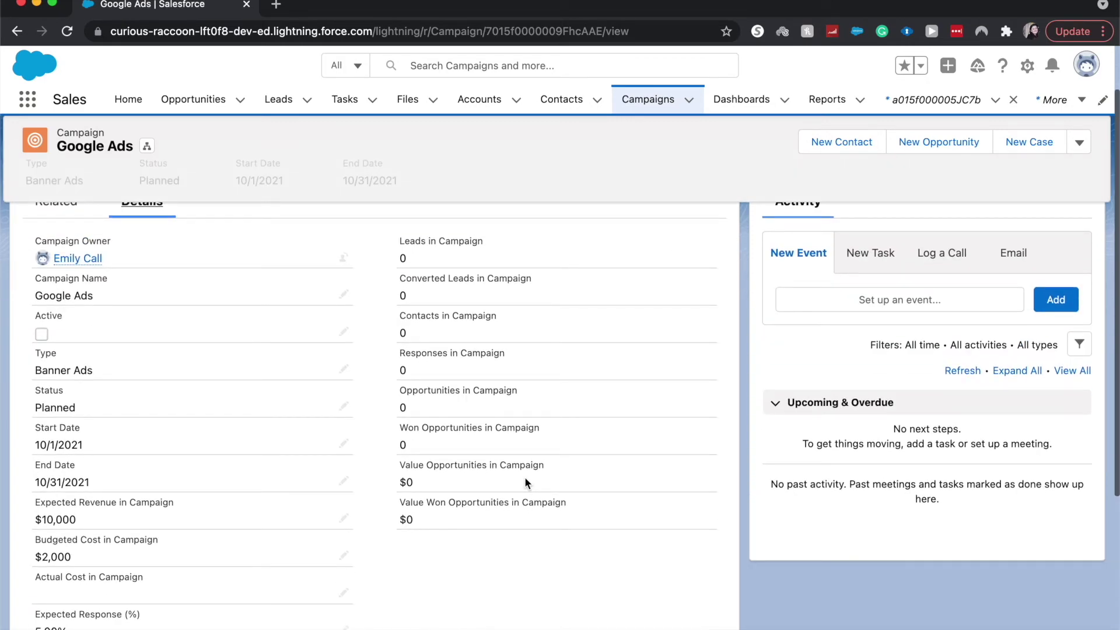
{"action": "scroll", "coordinate": [525, 478], "scroll_direction": "down", "scroll_amount": 8}
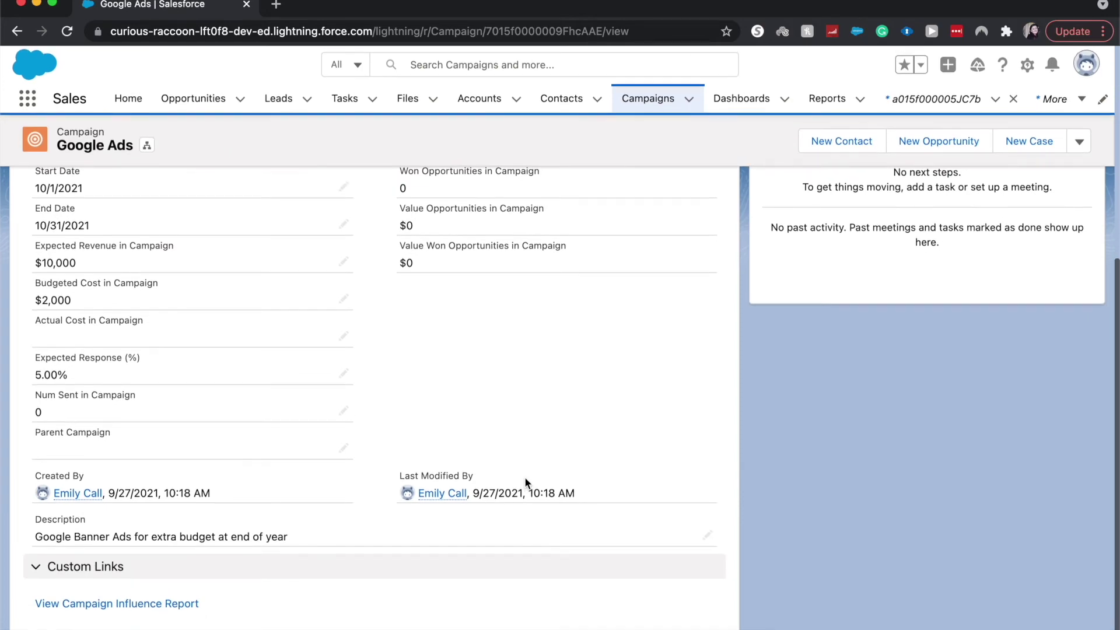
{"action": "scroll", "coordinate": [525, 478], "scroll_direction": "up", "scroll_amount": 10}
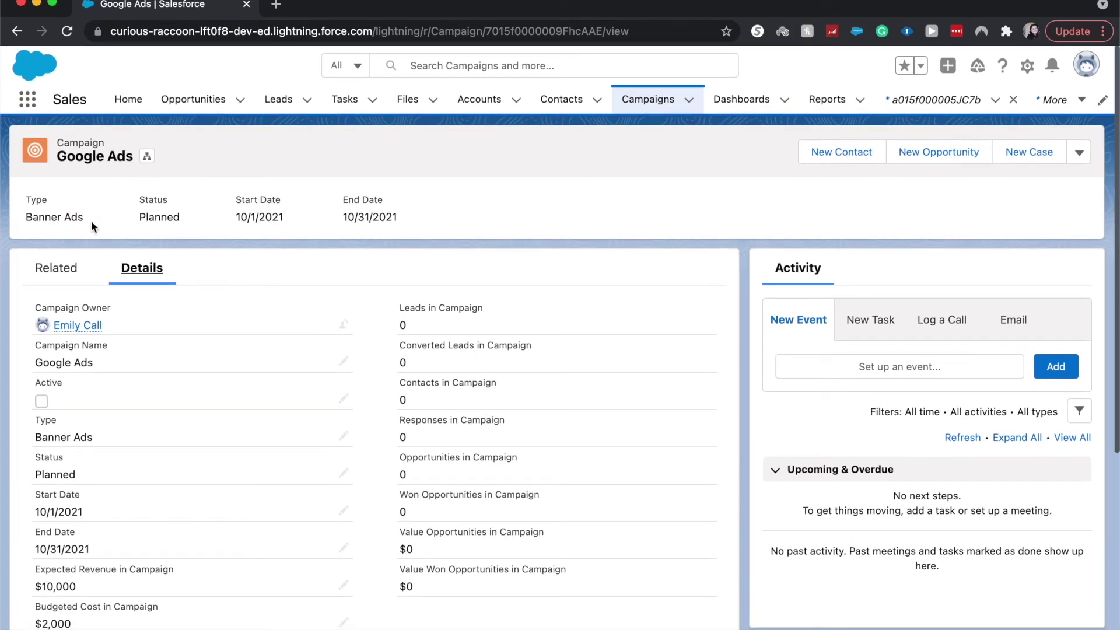
{"action": "left_click", "coordinate": [61, 265]}
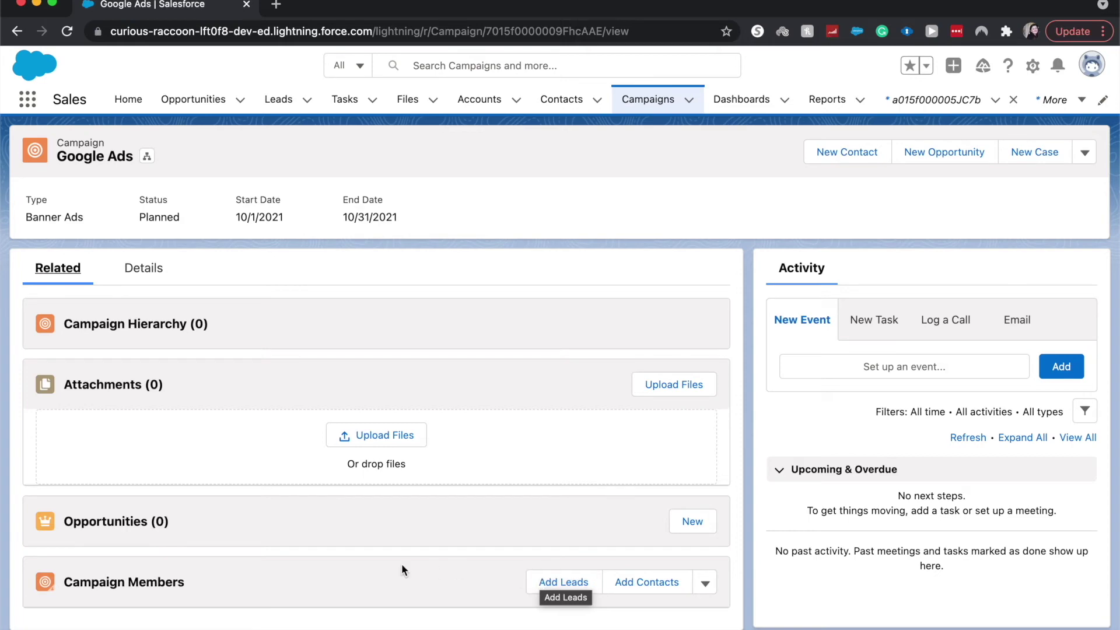
{"action": "left_click", "coordinate": [552, 580]}
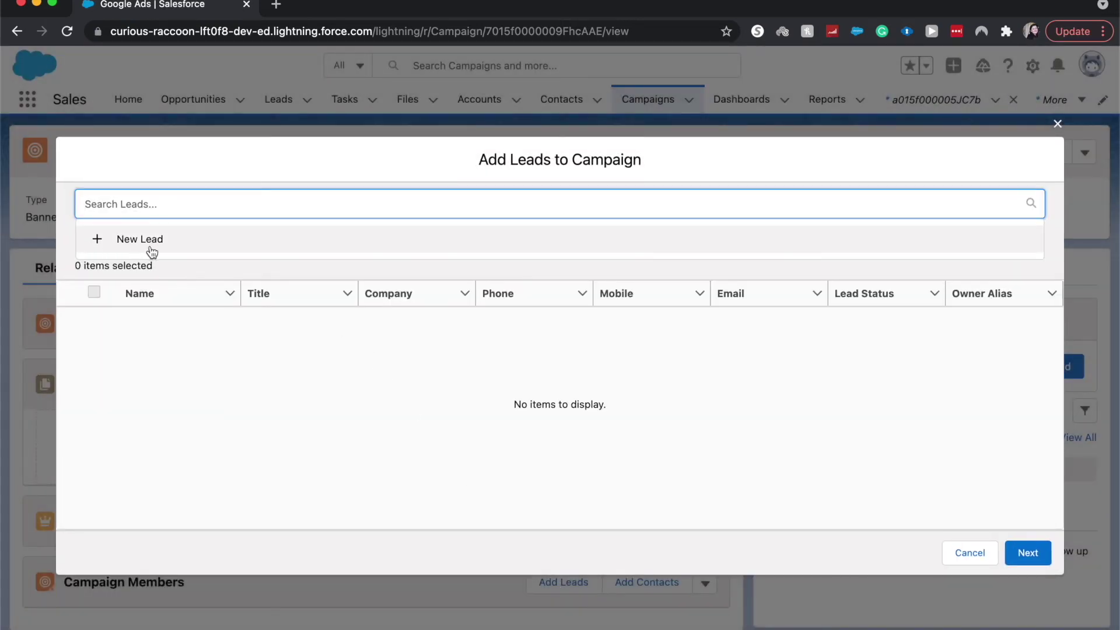
{"action": "left_click", "coordinate": [137, 239]}
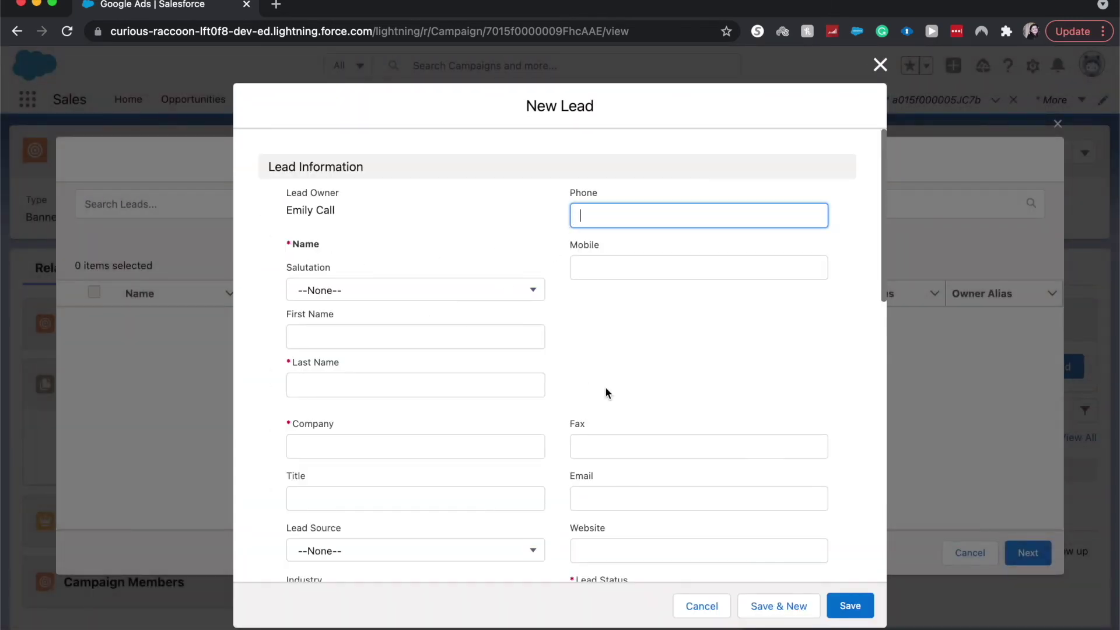
{"action": "scroll", "coordinate": [605, 388], "scroll_direction": "down", "scroll_amount": 5}
{"action": "scroll", "coordinate": [604, 386], "scroll_direction": "up", "scroll_amount": 3}
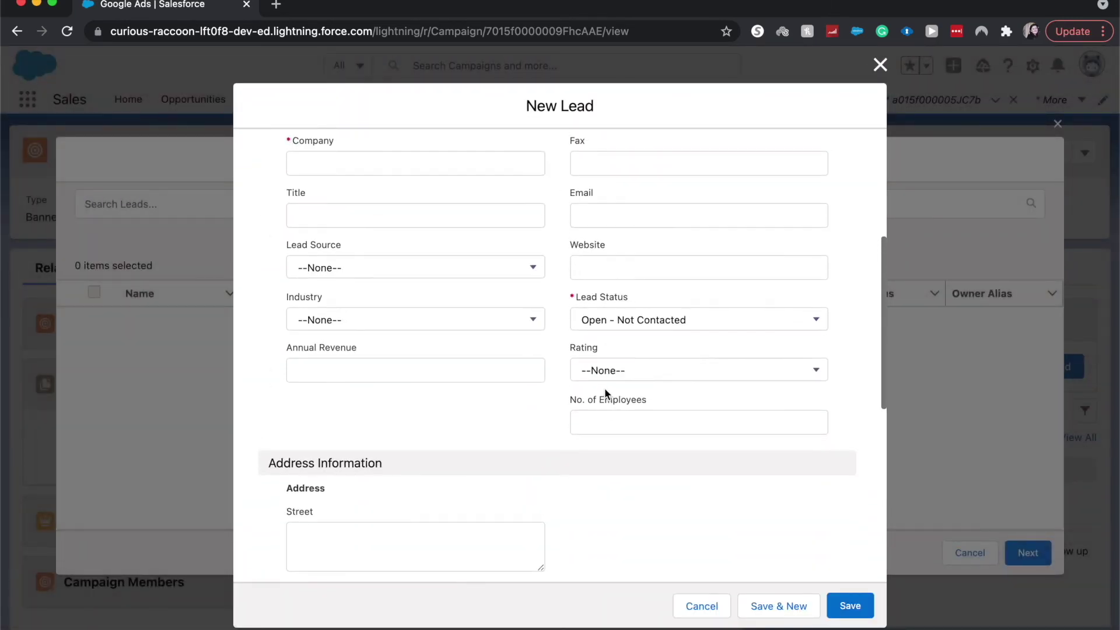
{"action": "left_click", "coordinate": [495, 337]}
{"action": "scroll", "coordinate": [493, 360], "scroll_direction": "down", "scroll_amount": 1}
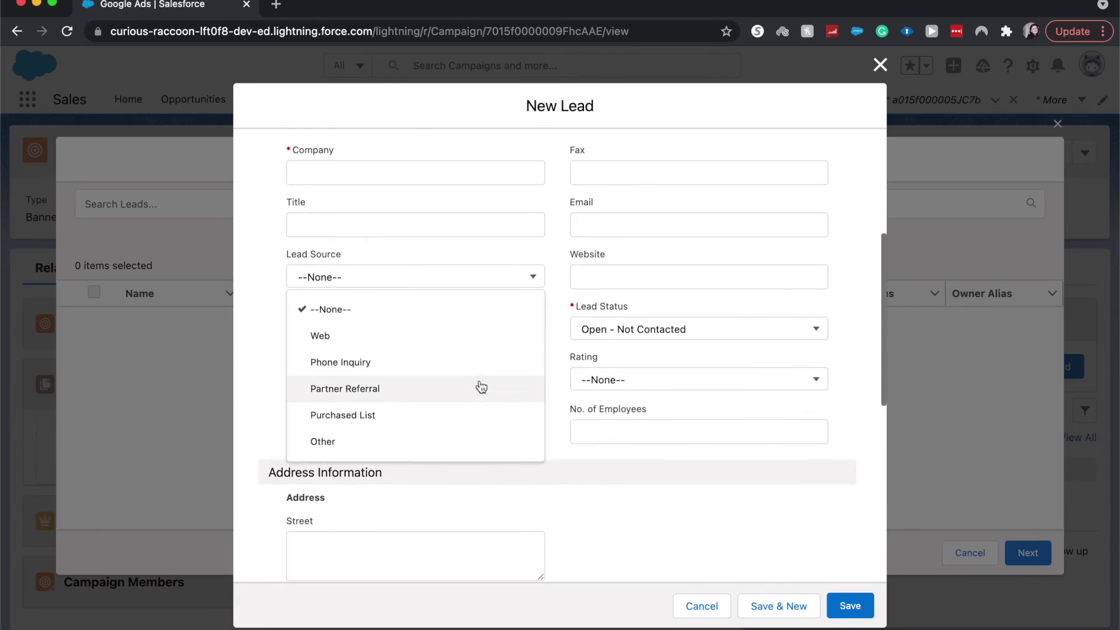
{"action": "scroll", "coordinate": [479, 385], "scroll_direction": "up", "scroll_amount": 5}
{"action": "left_click", "coordinate": [669, 439]}
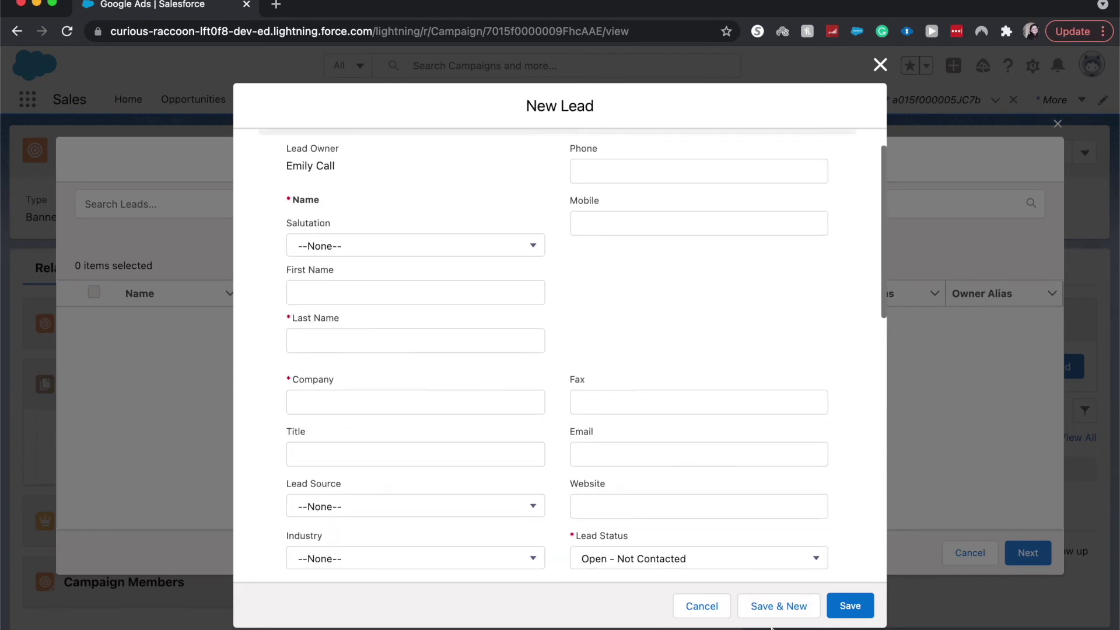
{"action": "left_click", "coordinate": [877, 67]}
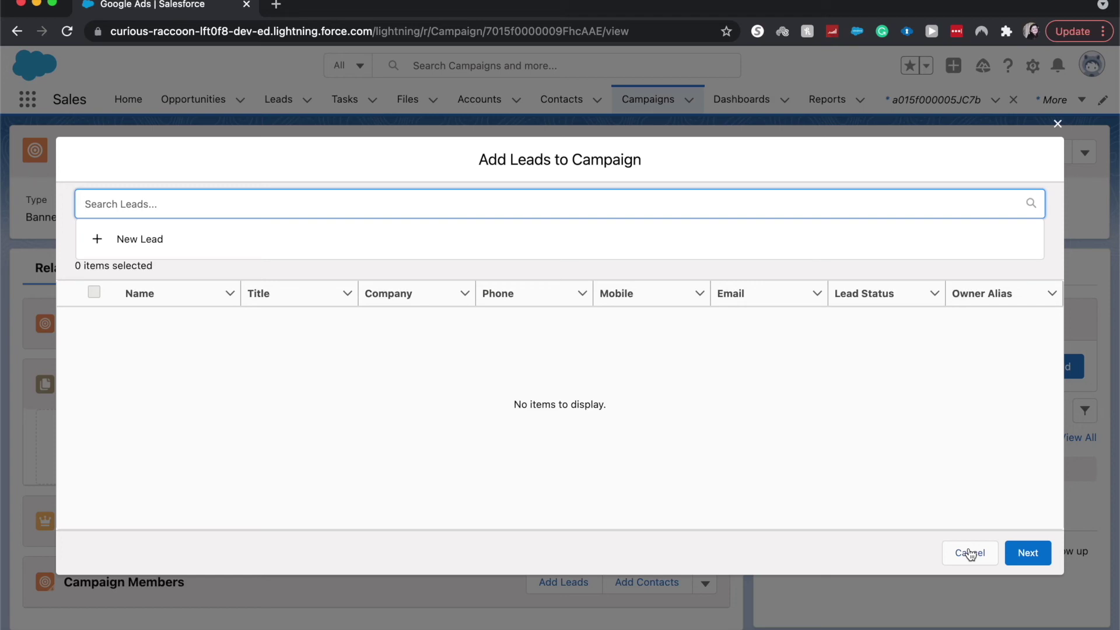
{"action": "left_click", "coordinate": [970, 554]}
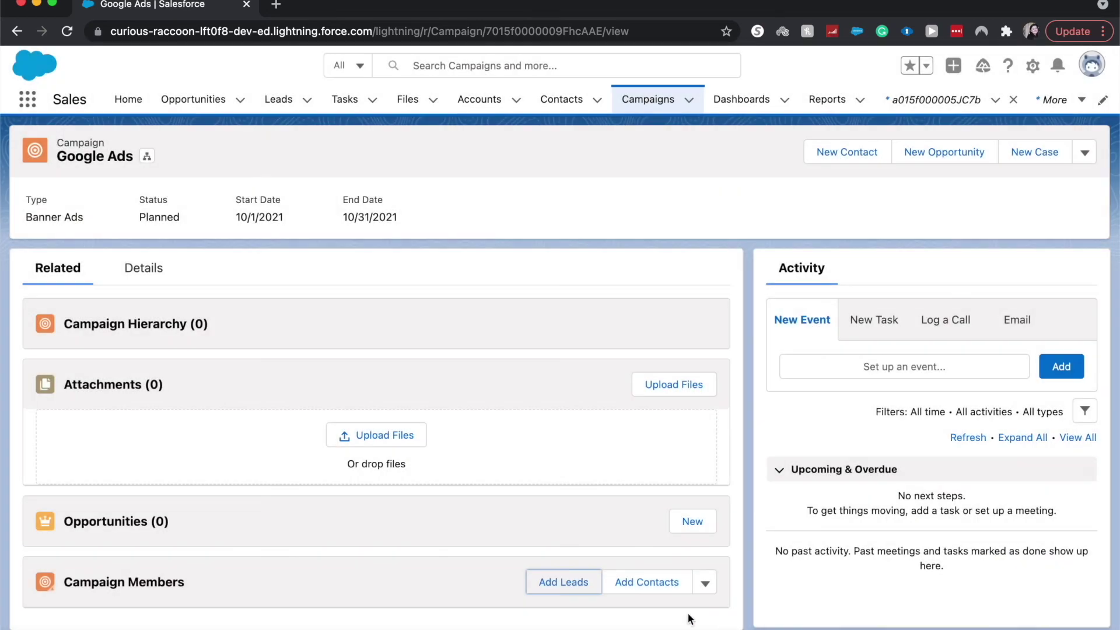
{"action": "left_click", "coordinate": [657, 583]}
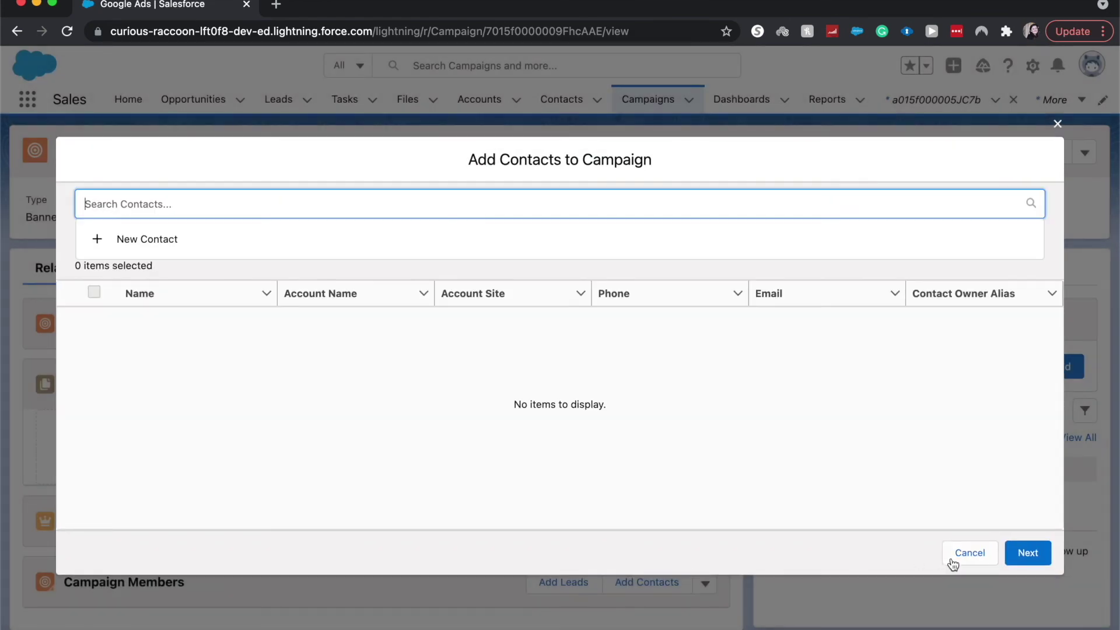
- Cancel adding contacts and switch the Google Ads campaign to its Details view
{"action": "left_click", "coordinate": [950, 562]}
{"action": "left_click", "coordinate": [141, 268]}
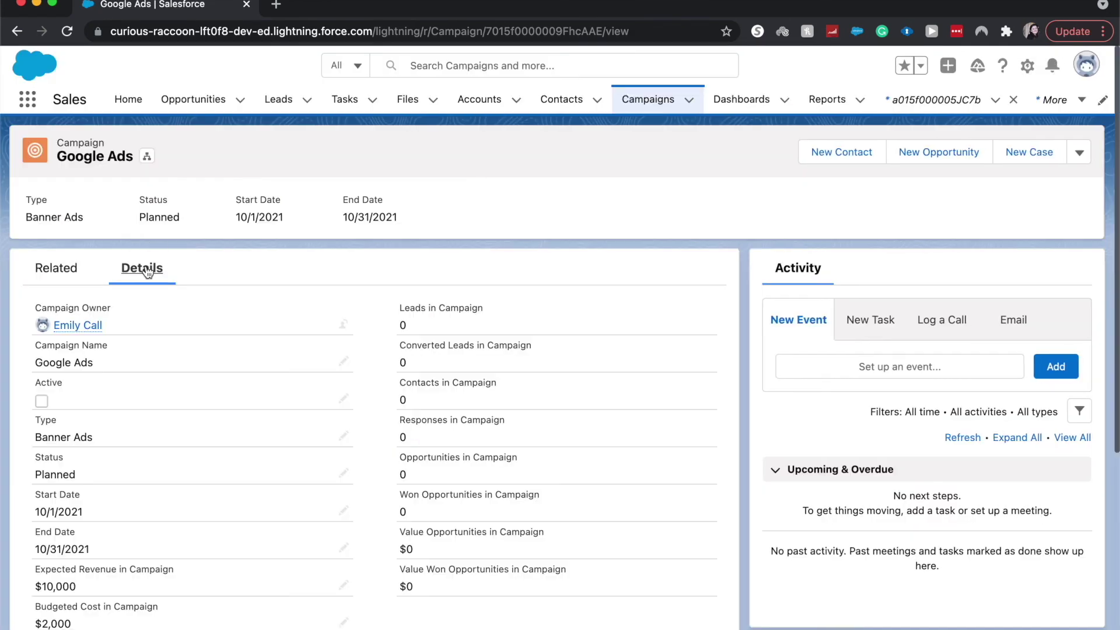